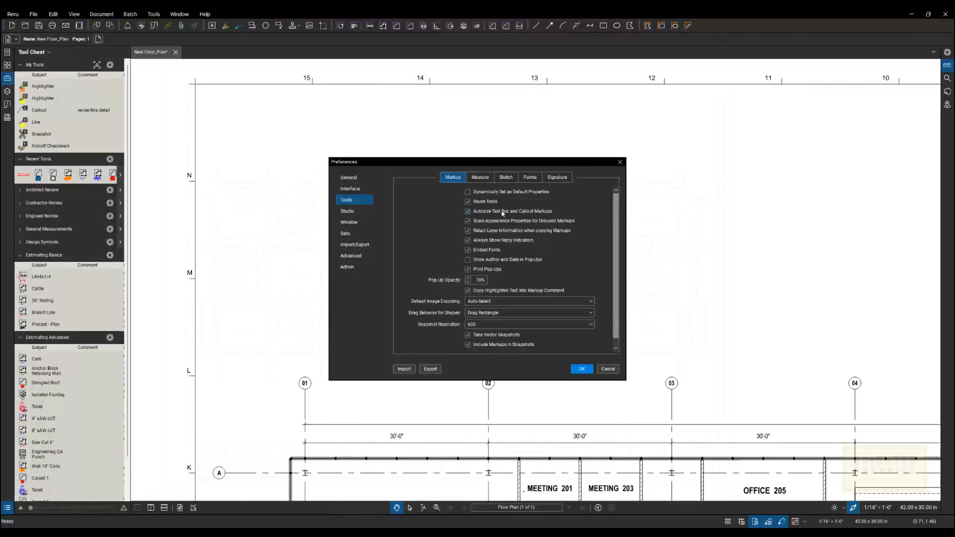
Review the Dynamic Fill settings in the Measure tool preferences and accept them
click(480, 178)
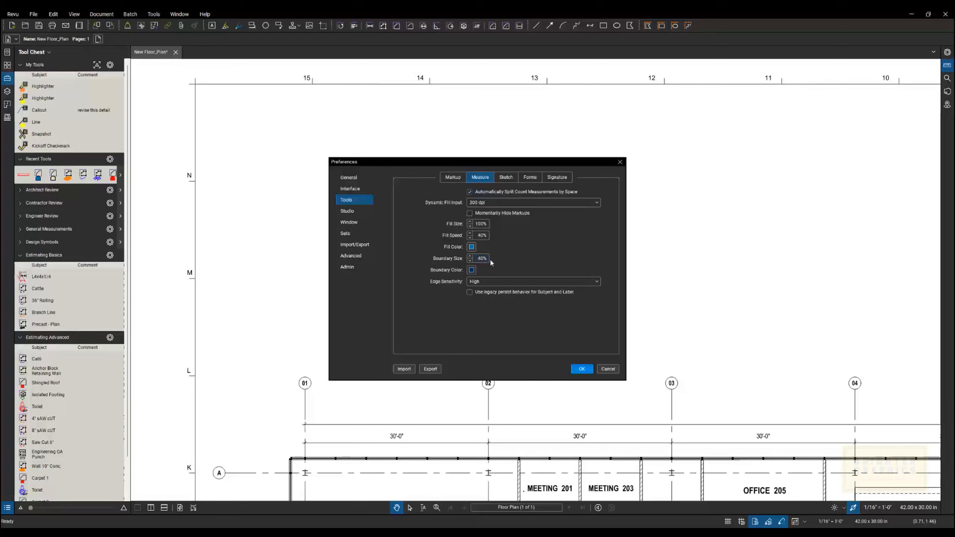
click(582, 371)
Start Dynamic Fill from the measurement tools for Office 206 and move its floating toolbar above the room
drag(503, 300, 401, 127)
drag(498, 337, 478, 295)
scroll(699, 339, up, 3)
scroll(701, 340, up, 3)
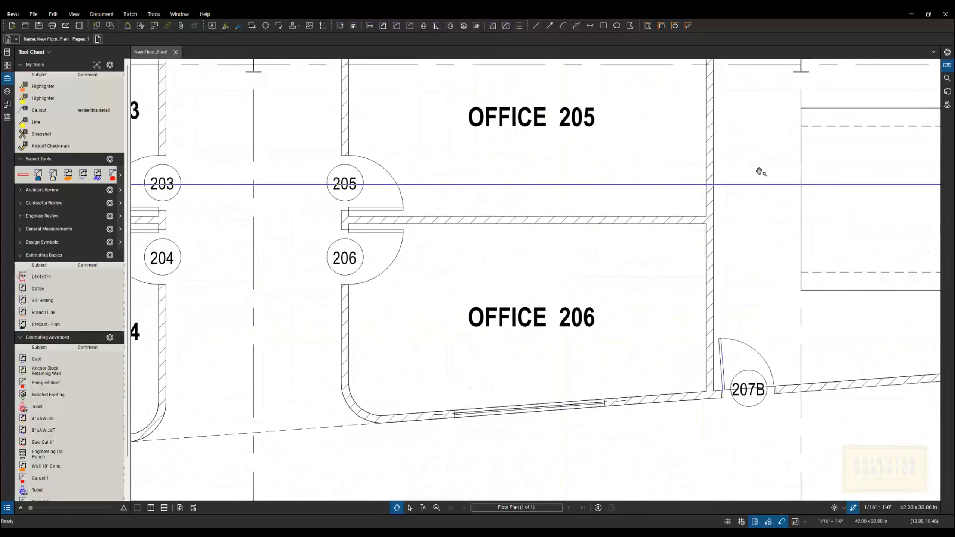
click(947, 67)
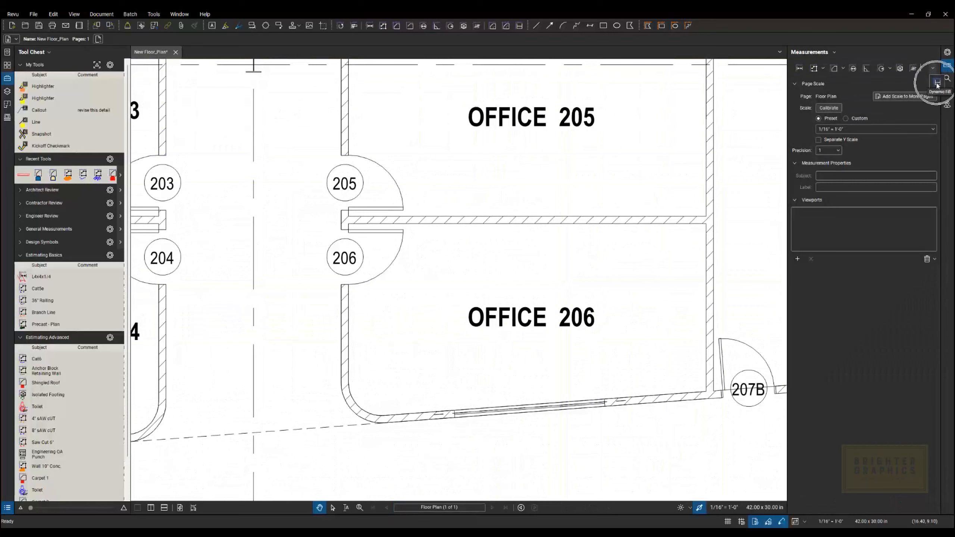
click(936, 86)
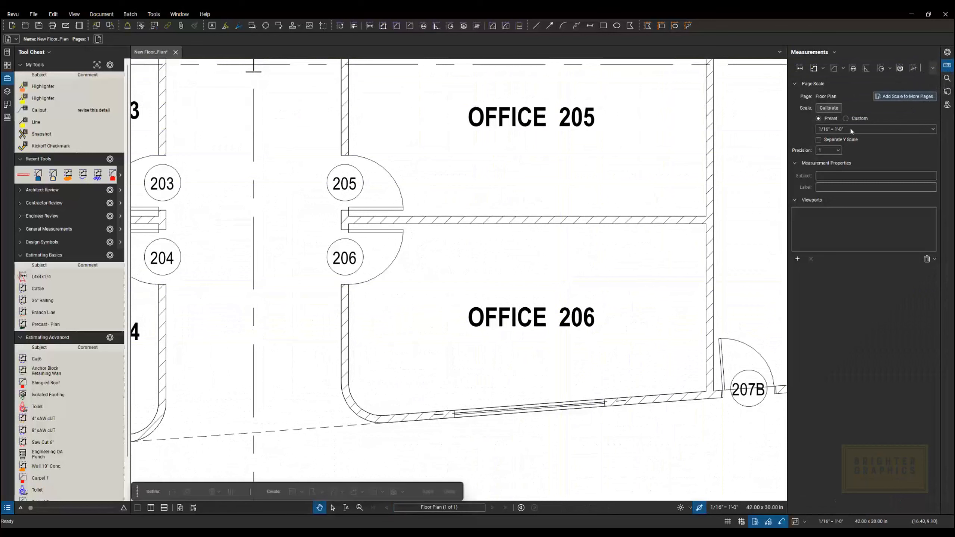
drag(138, 493, 288, 85)
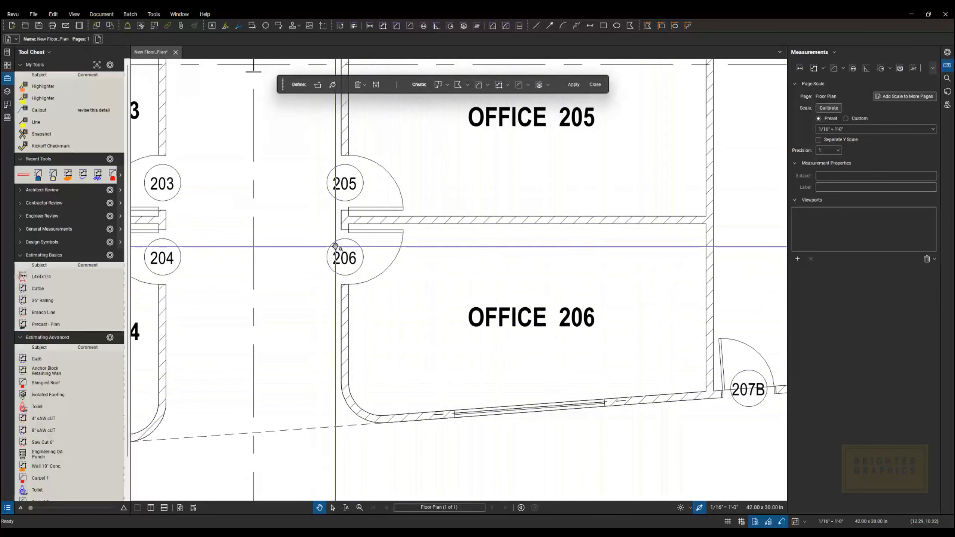
Draw a Dynamic Fill boundary across the door 206 opening, from the wall end to the opposite jamb
click(318, 85)
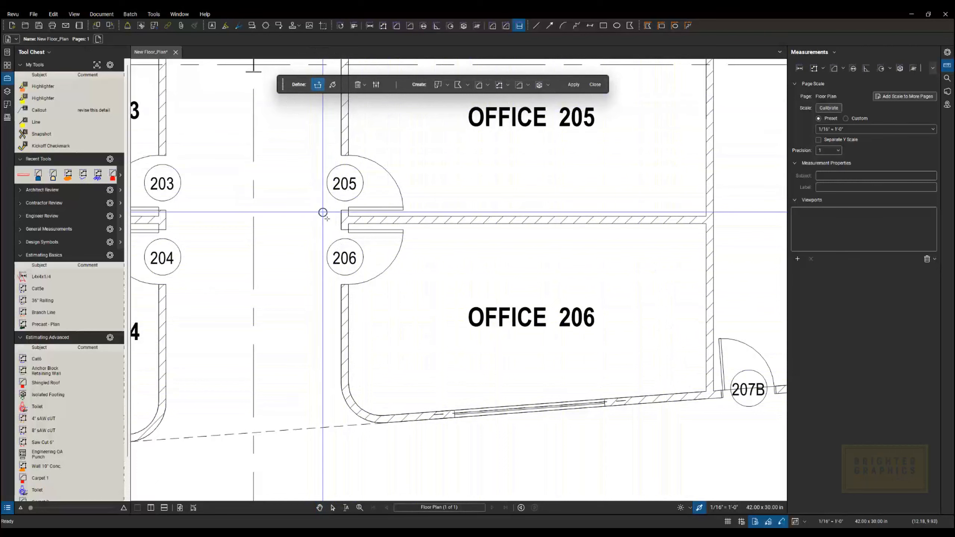
scroll(332, 233, up, 6)
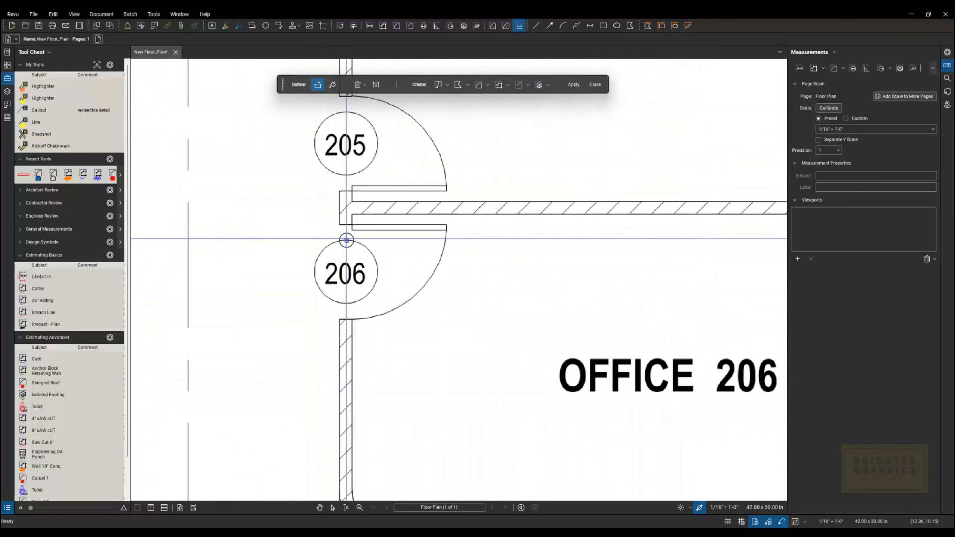
click(345, 216)
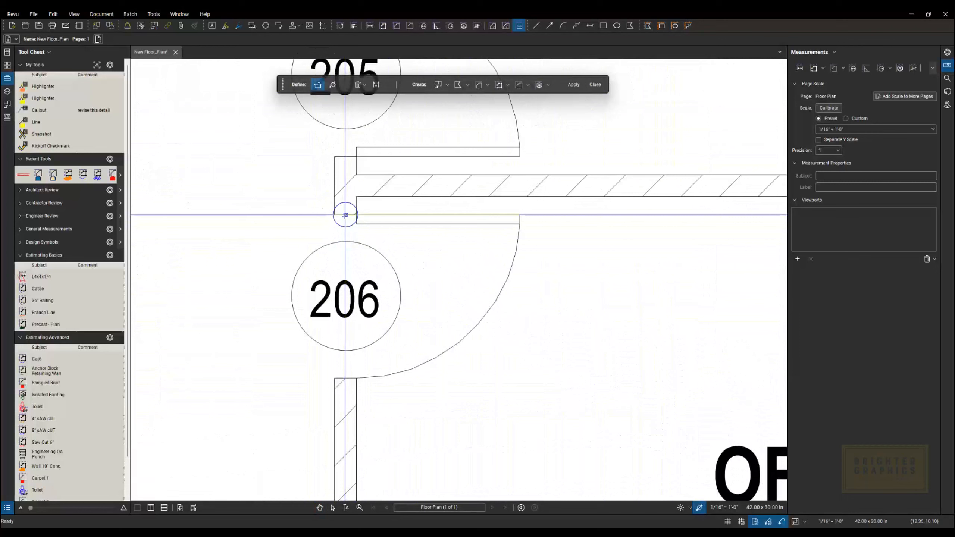
click(345, 378)
scroll(263, 329, down, 3)
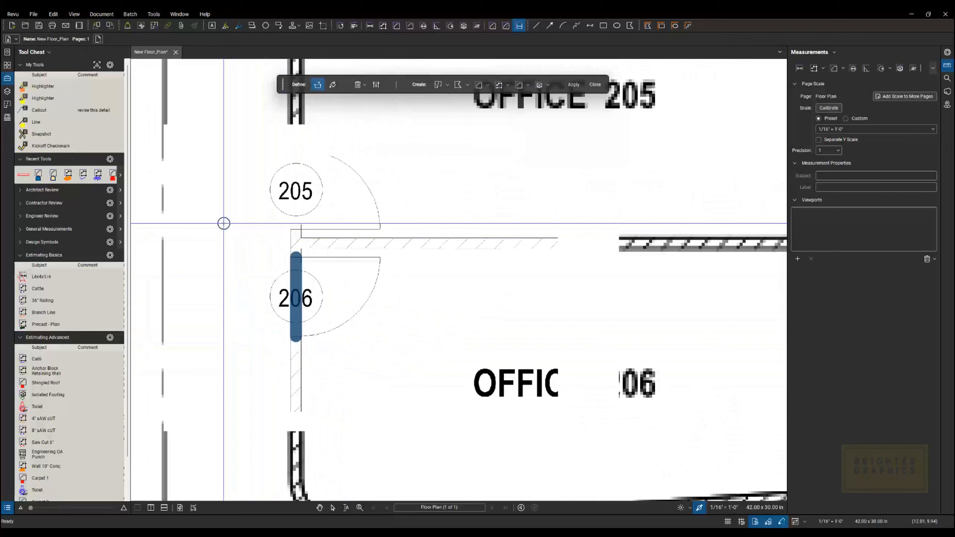
scroll(227, 228, down, 1)
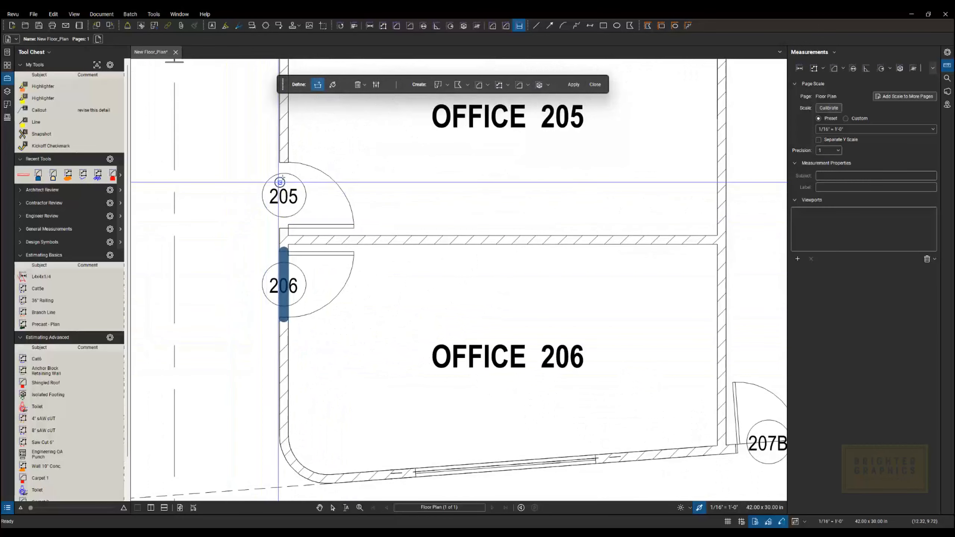
Fill Office 206 with Dynamic Fill and apply the filled region as an area measurement
click(333, 85)
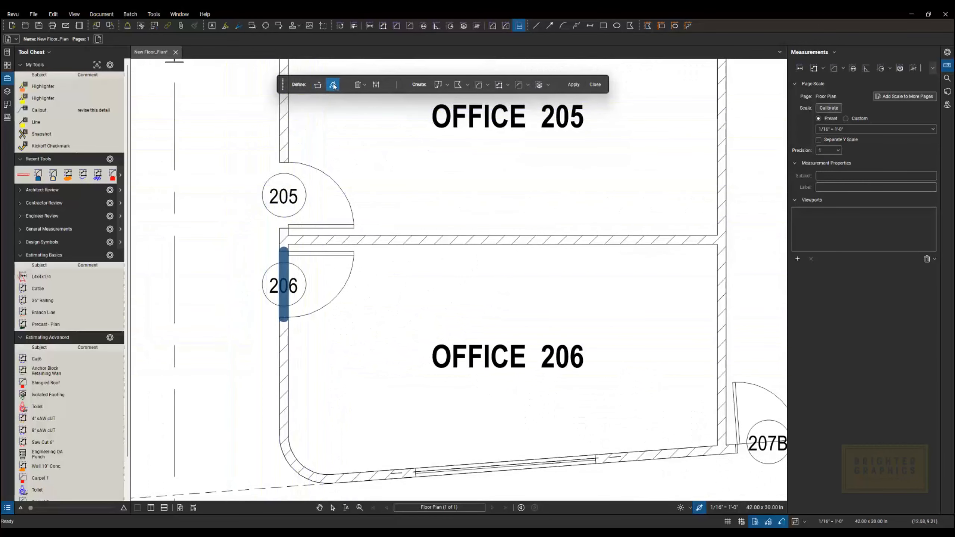
click(333, 86)
click(480, 88)
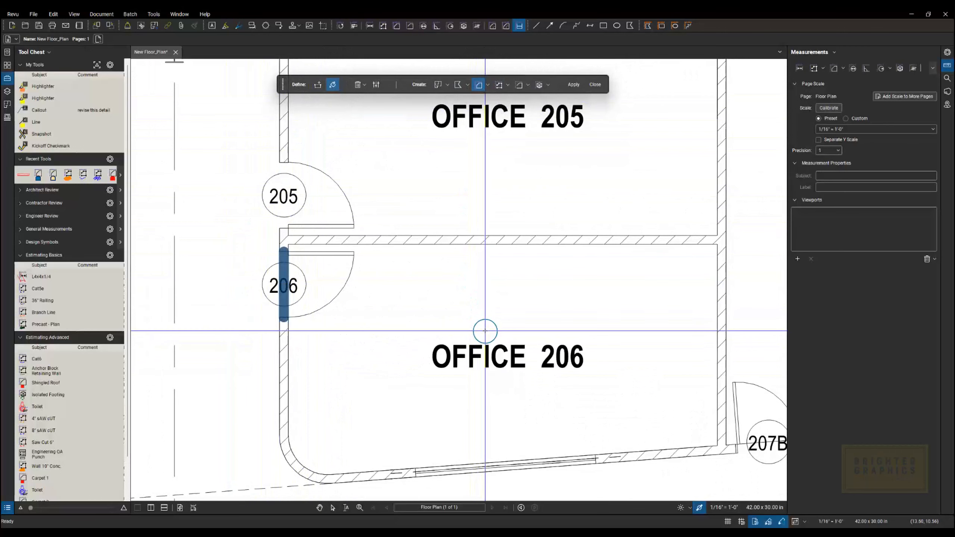
mouse_move(485, 331)
mouse_down()
mouse_move(424, 326)
mouse_move(404, 341)
mouse_move(408, 354)
mouse_move(371, 337)
mouse_up()
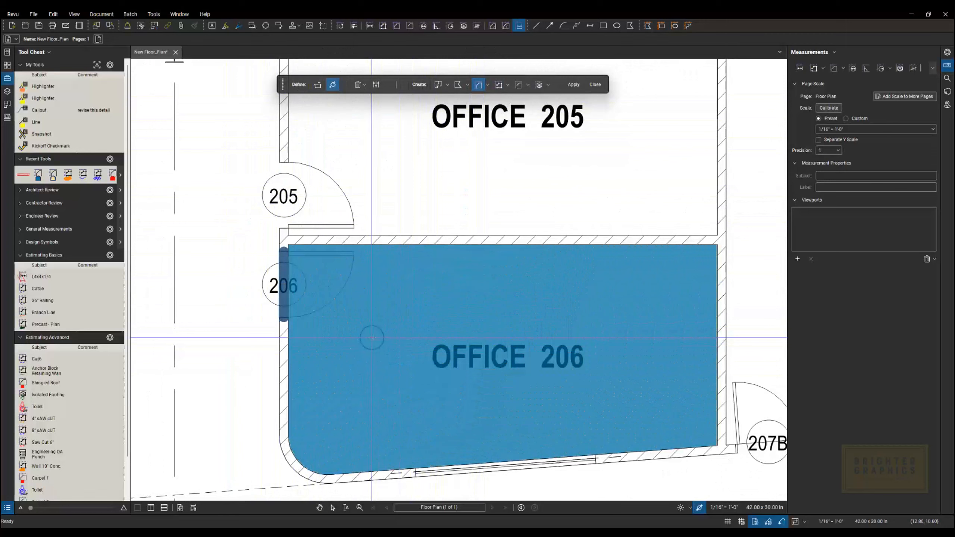
click(574, 85)
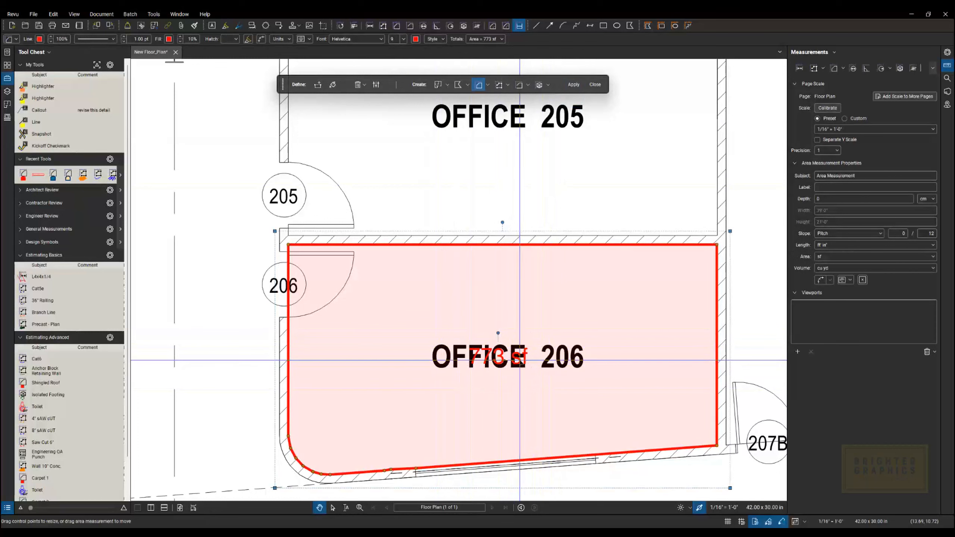
Move the area caption above the OFFICE 206 room name and set the measurement's area unit to sq m
drag(520, 360, 531, 304)
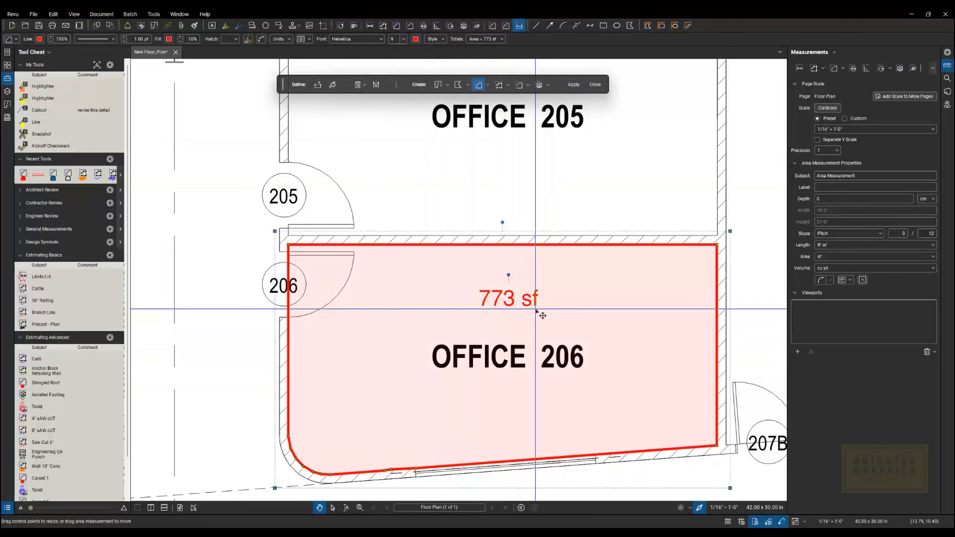
click(933, 257)
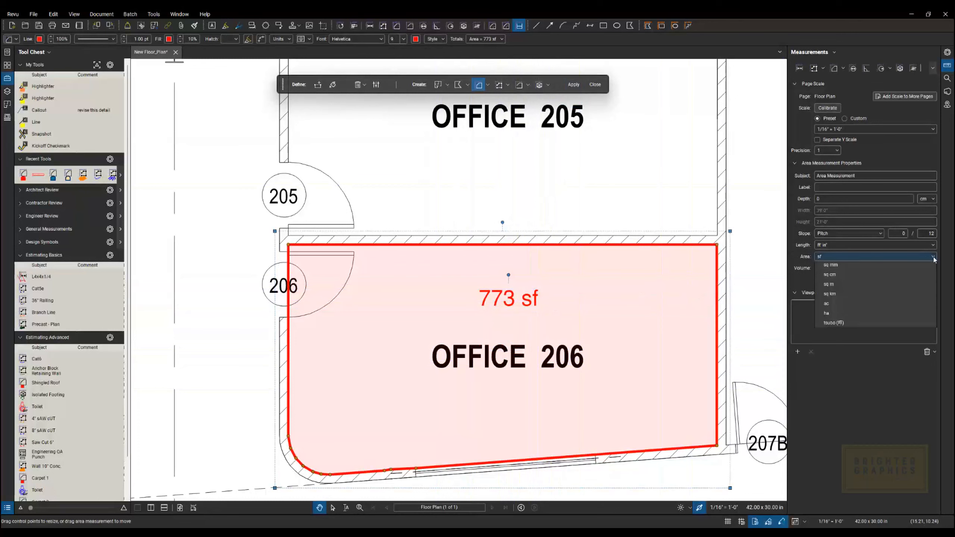
click(853, 323)
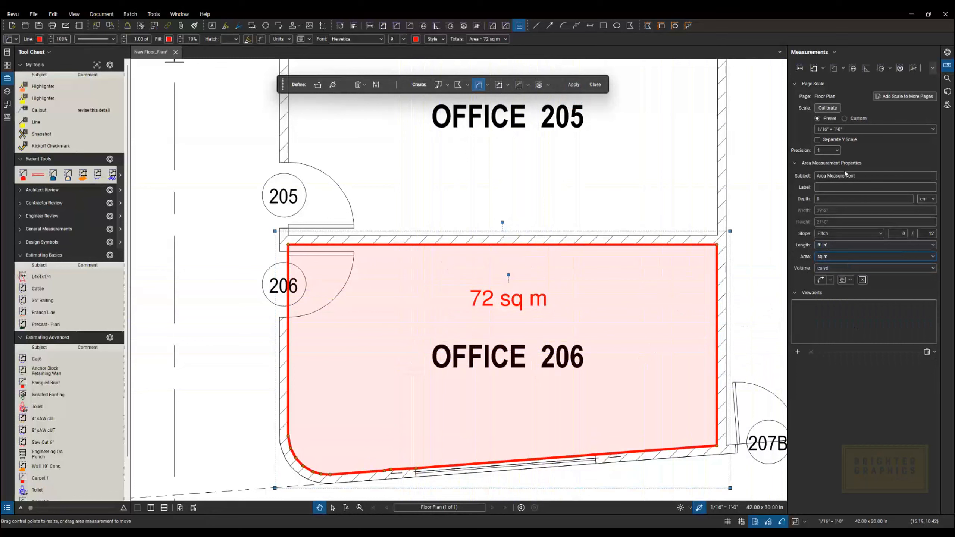
Set the area measurement's current properties as the default and close Dynamic Fill
click(947, 54)
click(793, 359)
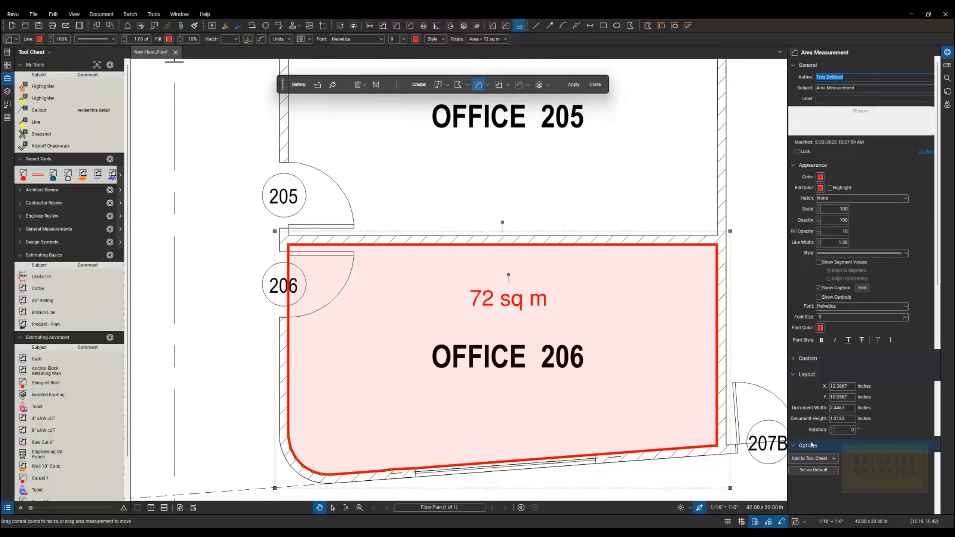
click(819, 472)
click(820, 474)
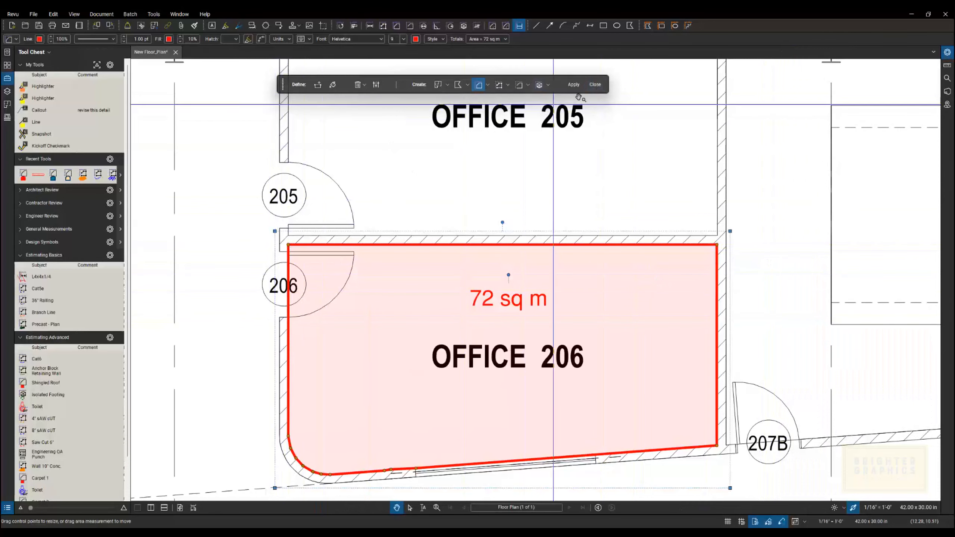
click(594, 85)
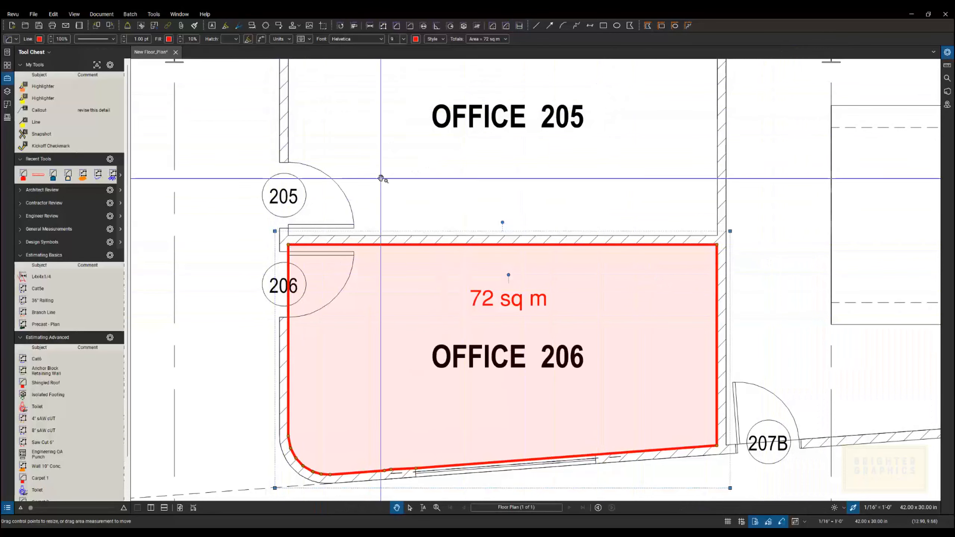
Open the Measure tool preferences and select the Boundary Size value for editing
click(13, 14)
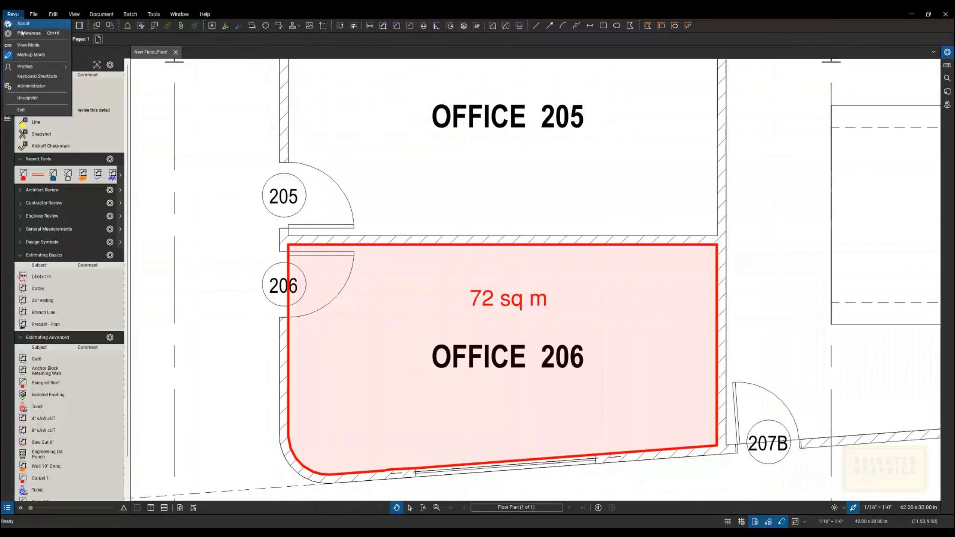
click(26, 31)
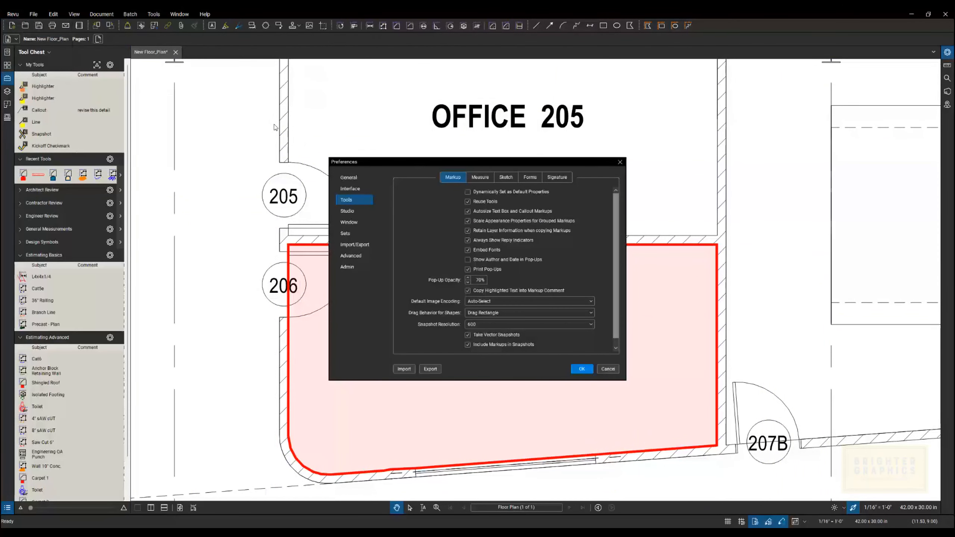
click(478, 180)
double_click(482, 259)
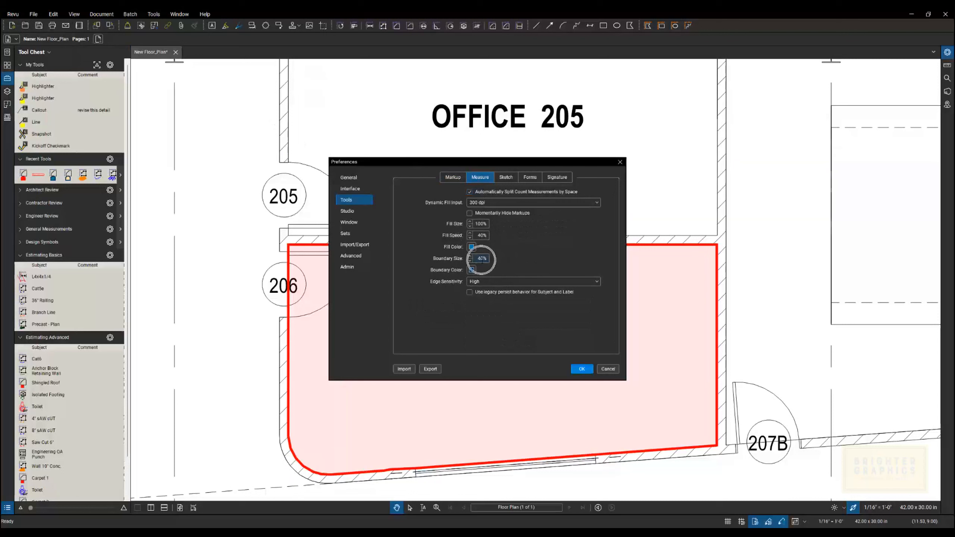